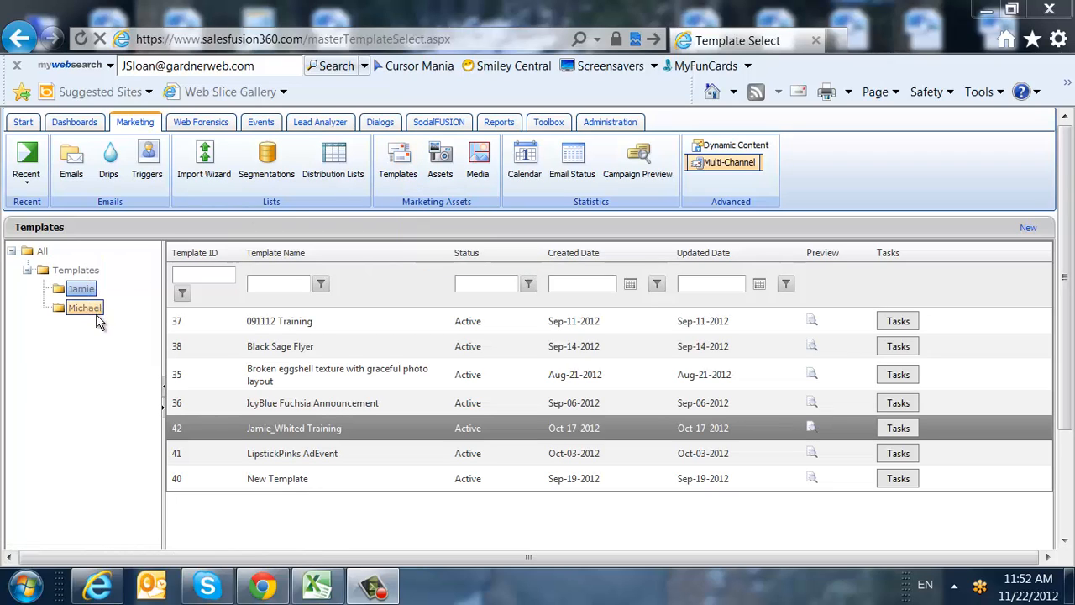
# Create a new template named 'Training Video Template', type Template, status Active, and save it.
pyautogui.click(1030, 232)
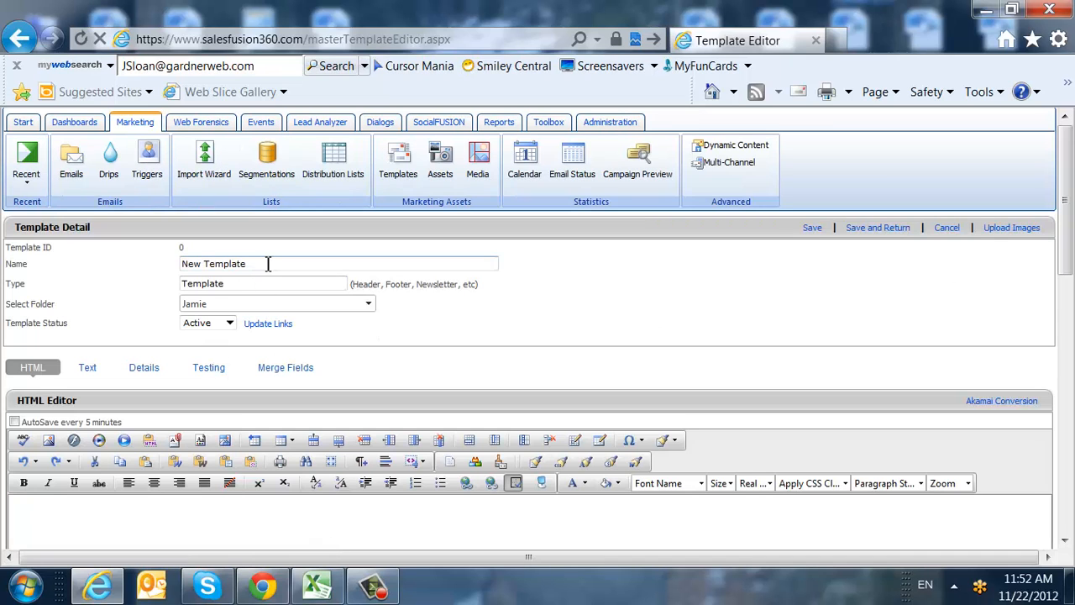
pyautogui.moveTo(268, 263); pyautogui.dragTo(38, 258)
pyautogui.write('Training Video Template')
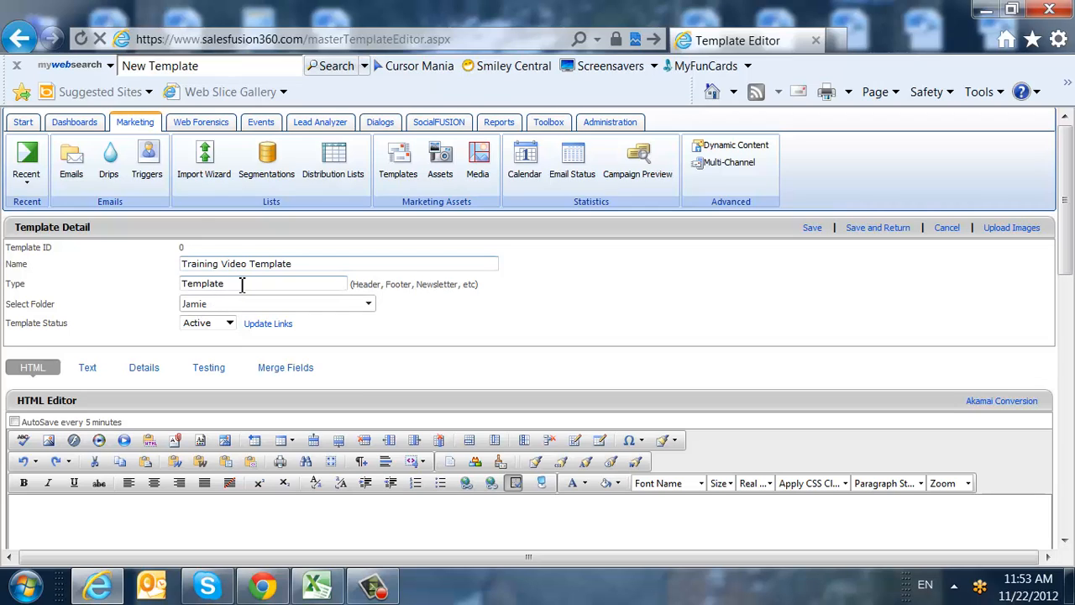
pyautogui.moveTo(242, 284); pyautogui.dragTo(136, 283)
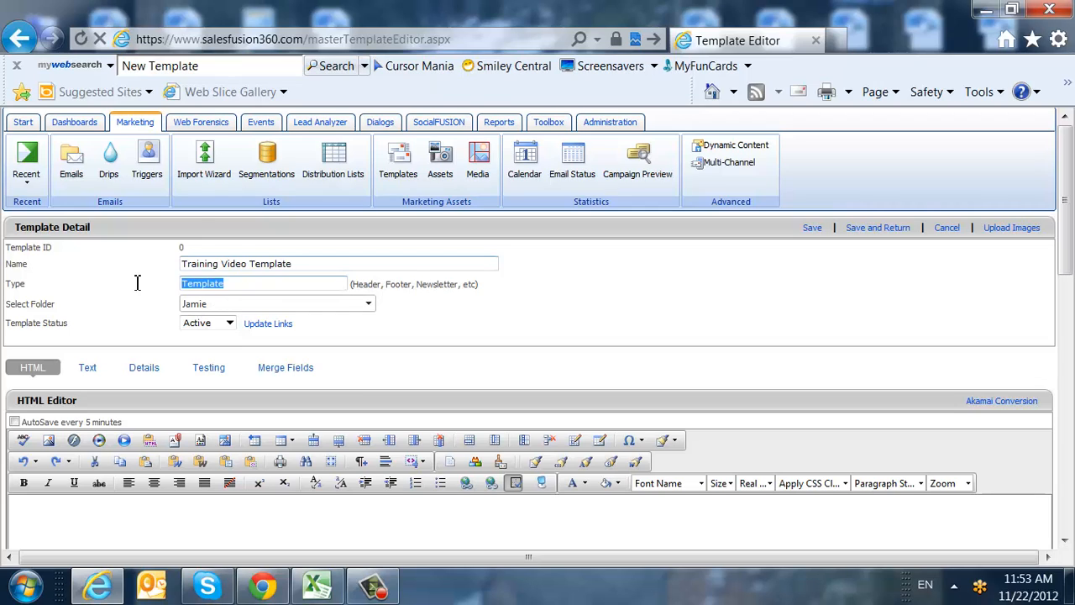
pyautogui.click(271, 286)
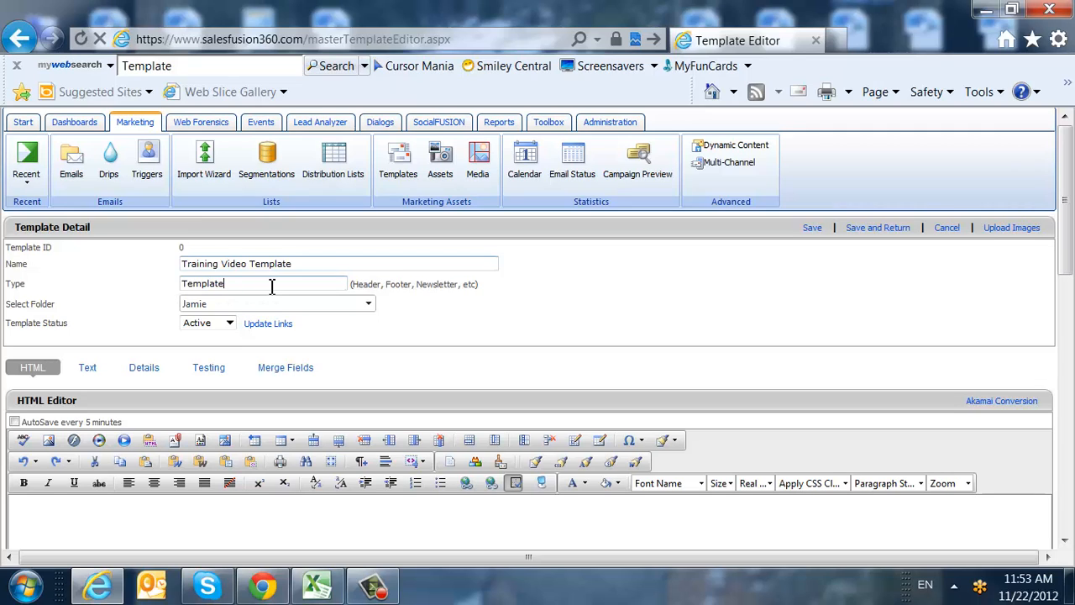
pyautogui.click(222, 322)
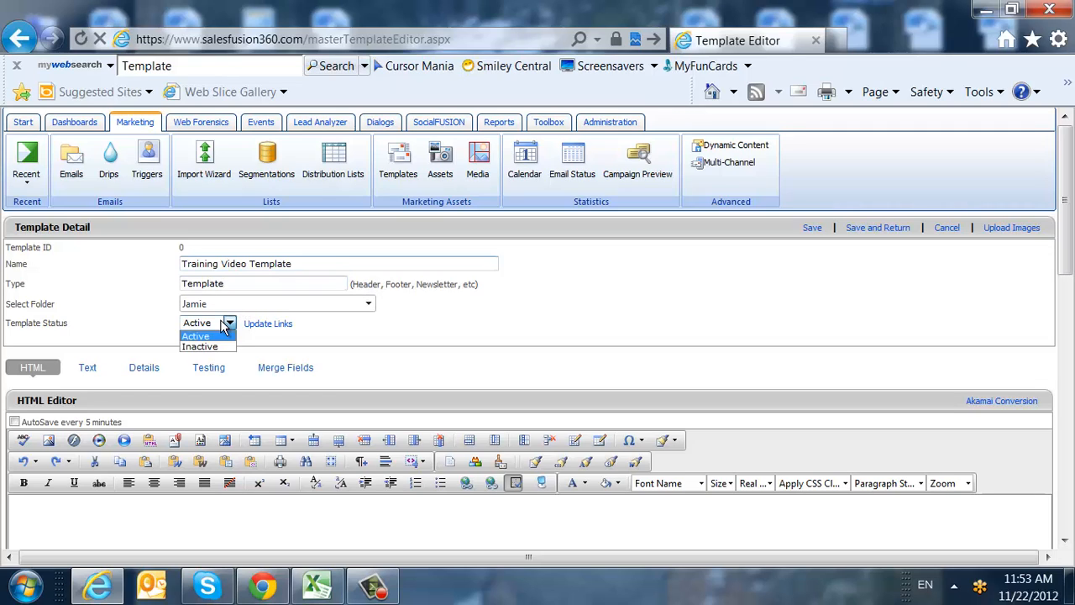
pyautogui.click(232, 326)
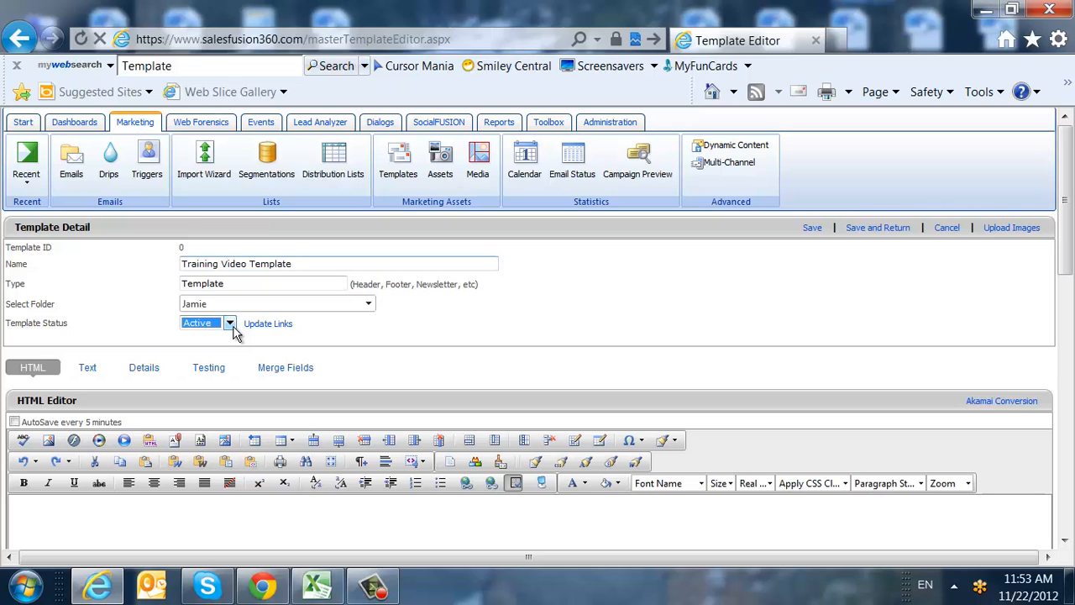
pyautogui.click(812, 228)
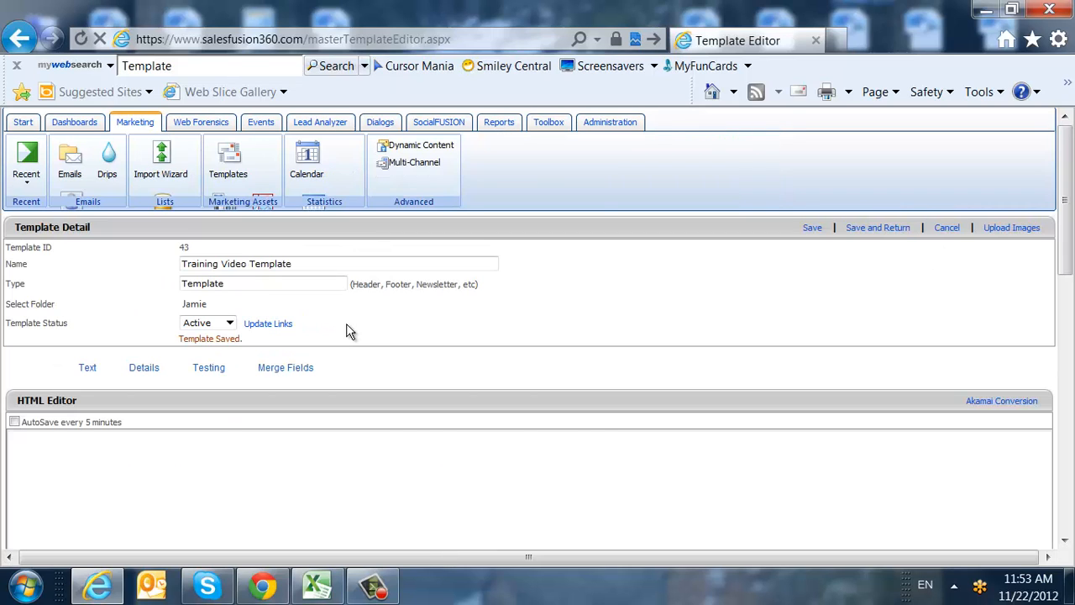
# Under Import HTML, choose Cherry Garcia Trigger in the Import from Campaign list.
pyautogui.scroll(-4, 349, 330)
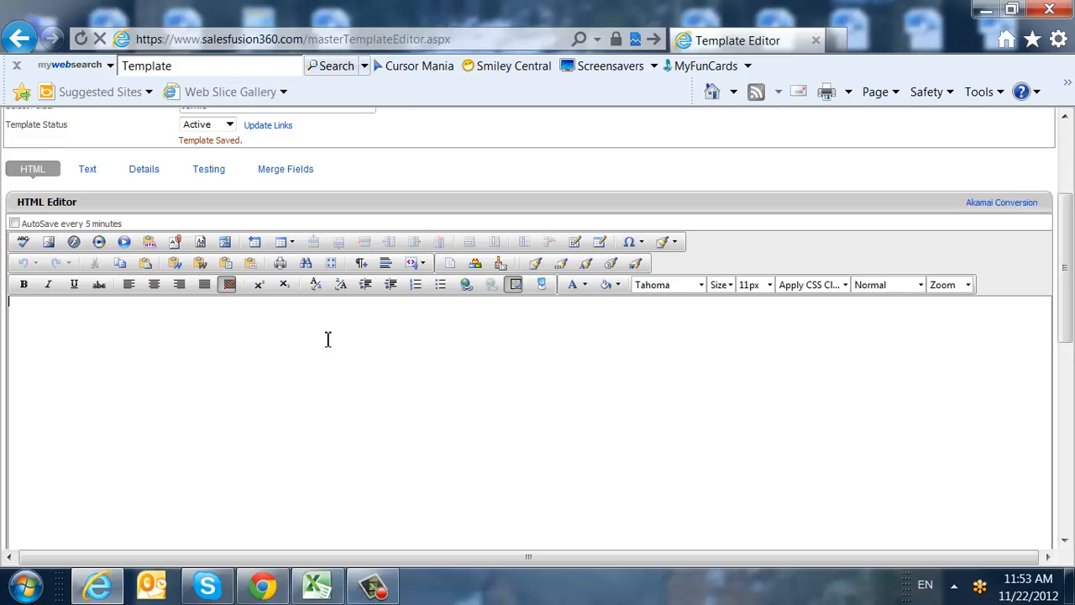
pyautogui.scroll(-8, 327, 338)
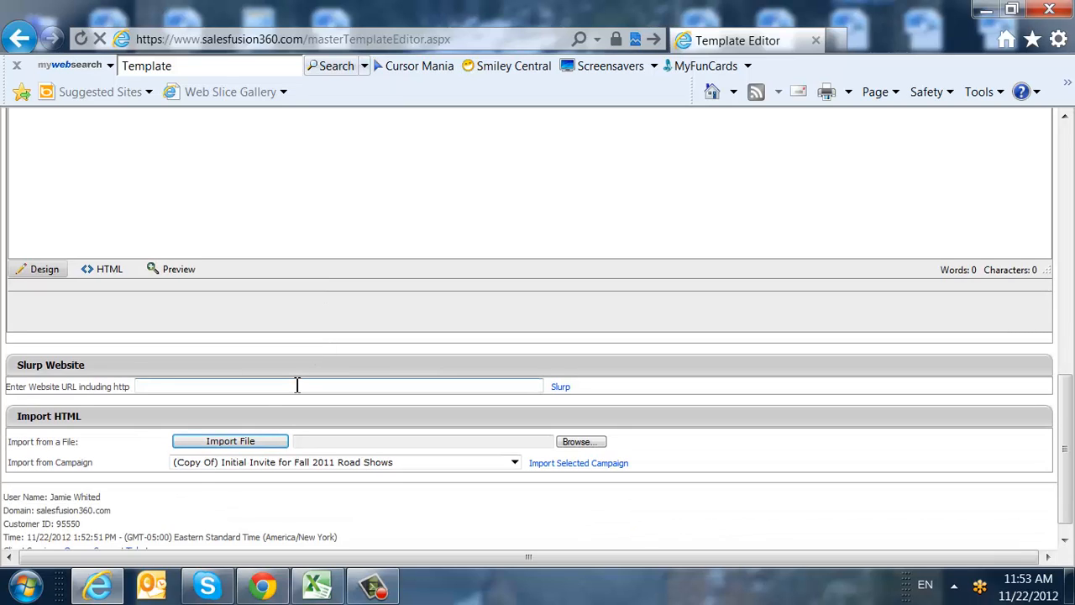
pyautogui.click(297, 385)
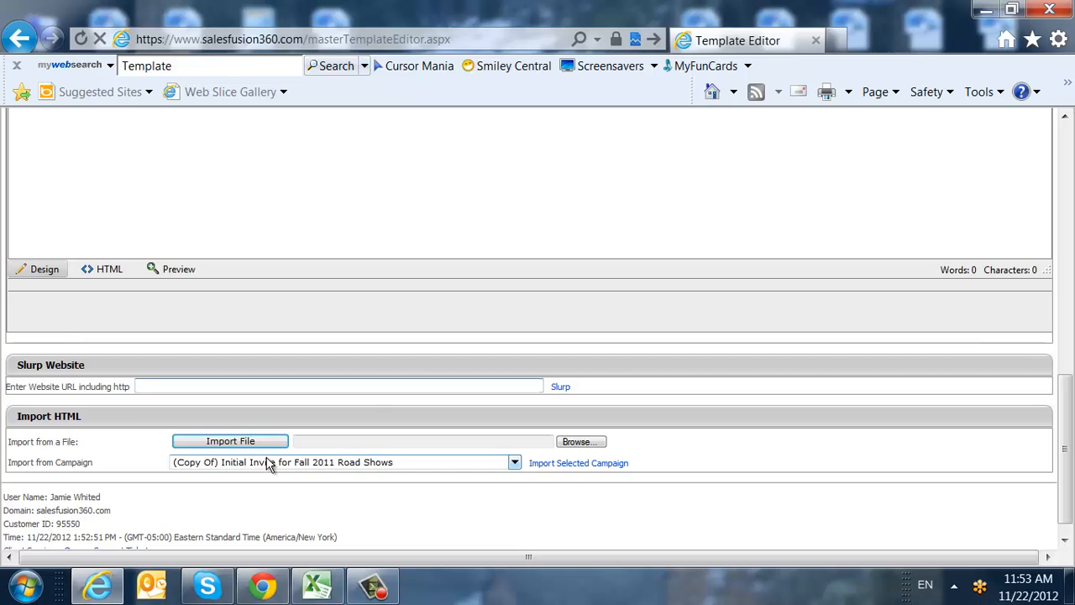
pyautogui.click(514, 462)
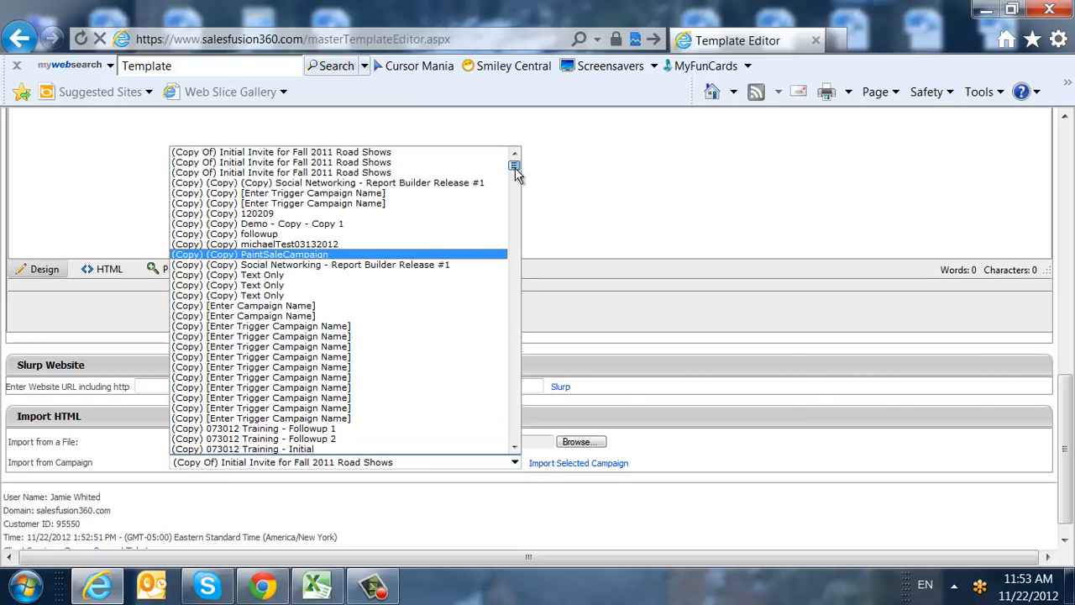
pyautogui.moveTo(516, 173); pyautogui.dragTo(516, 266)
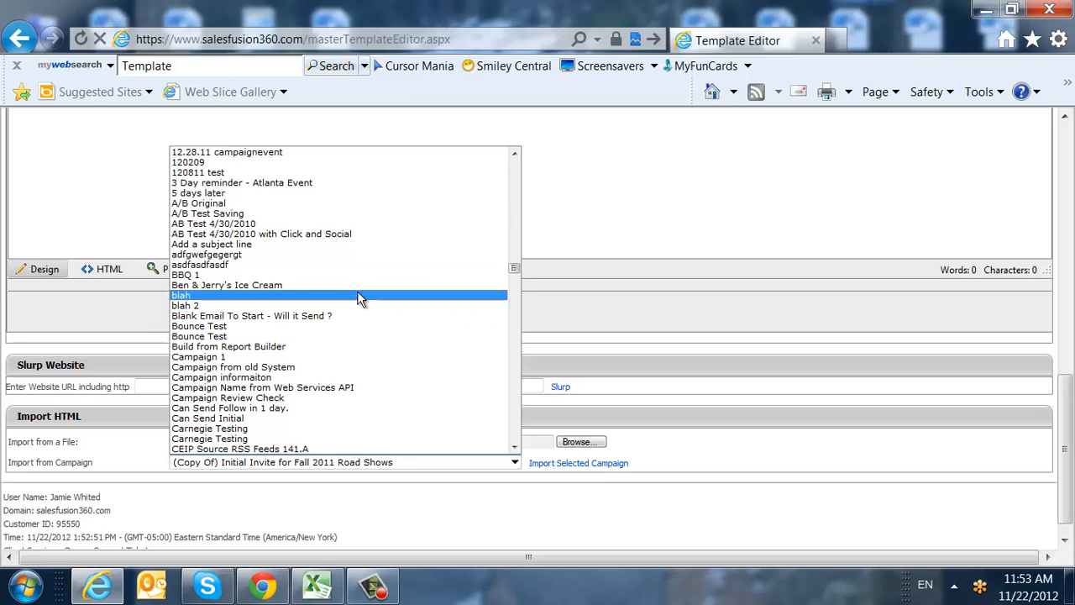
pyautogui.scroll(-3, 336, 374)
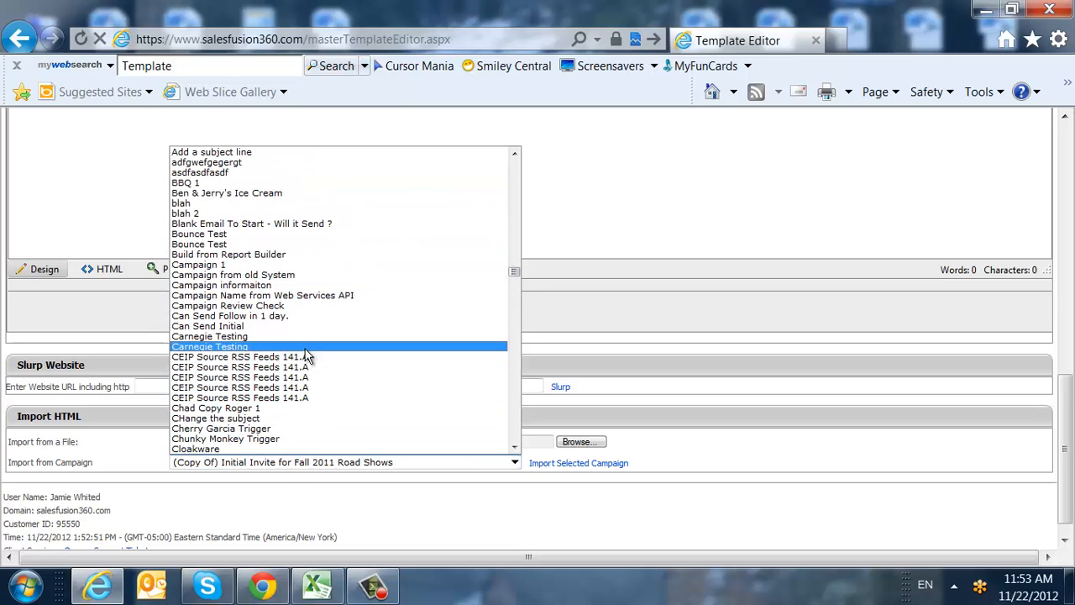
pyautogui.scroll(-5, 306, 356)
pyautogui.click(294, 282)
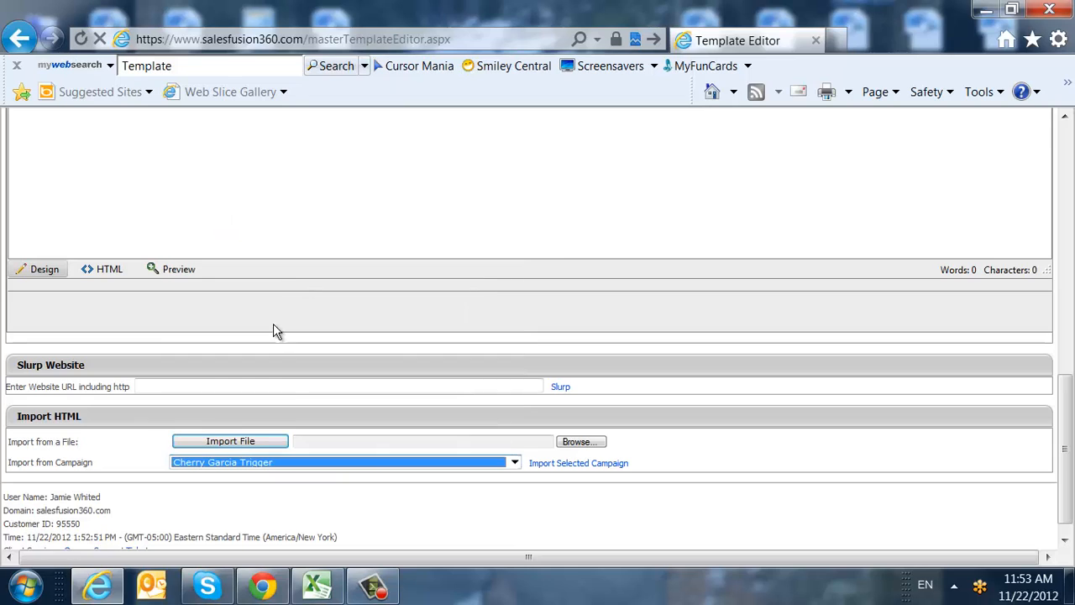
# Import the Cherry Garcia Trigger campaign's Business Solutions email and review its body and footer.
pyautogui.click(540, 467)
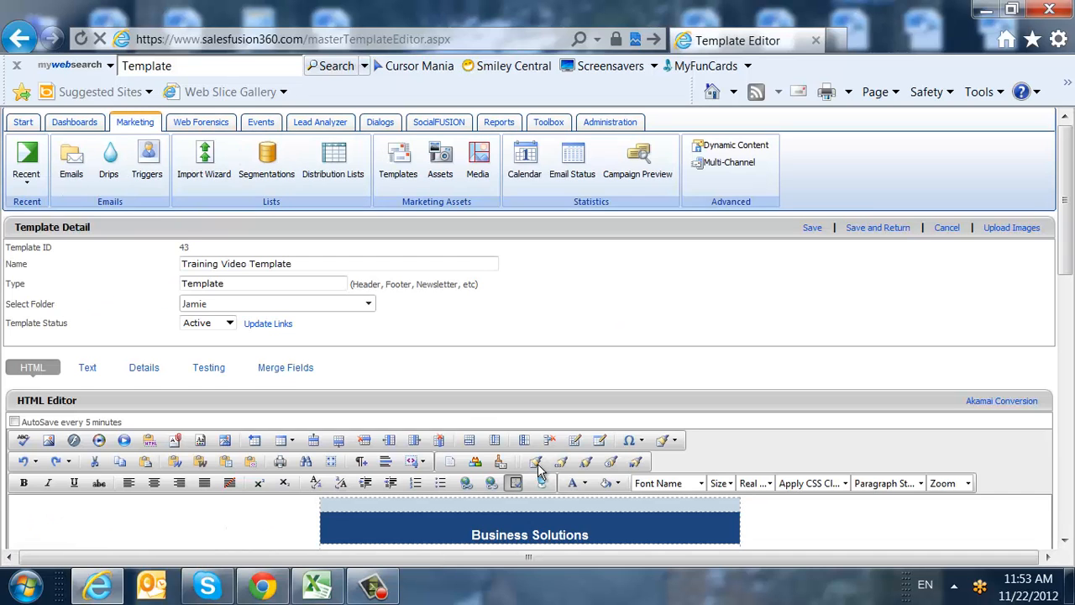
pyautogui.scroll(-5, 541, 470)
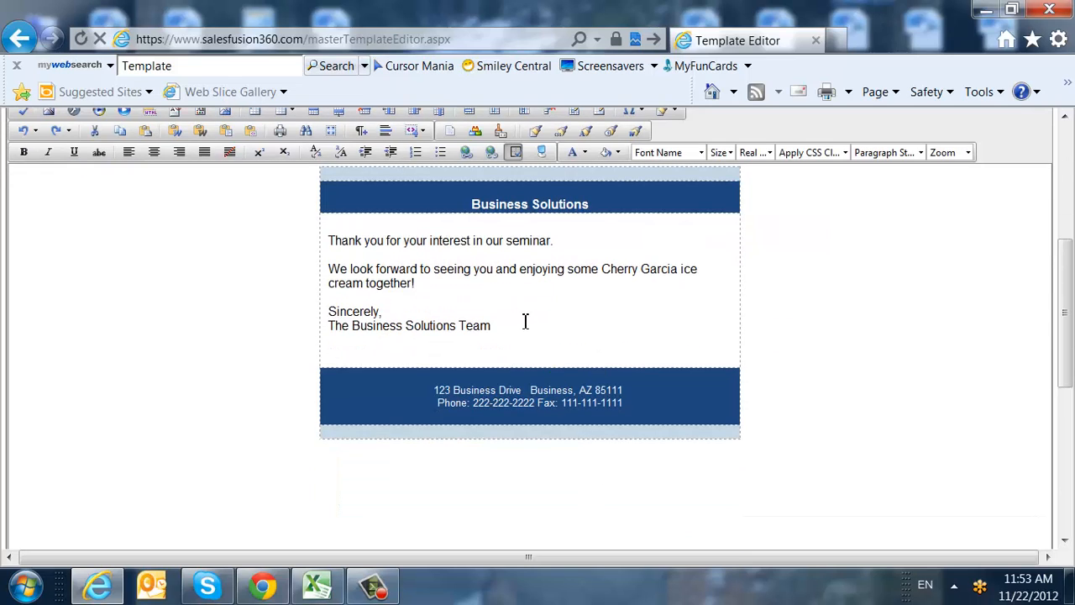
pyautogui.moveTo(503, 326); pyautogui.dragTo(374, 241)
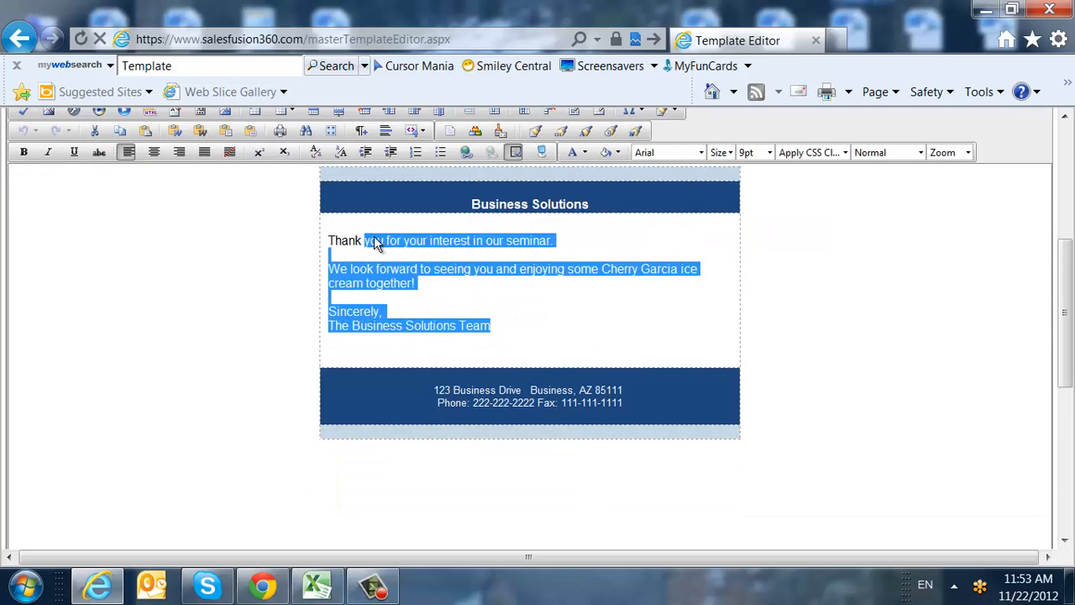
pyautogui.click(421, 259)
pyautogui.moveTo(651, 409); pyautogui.dragTo(457, 382)
pyautogui.click(471, 319)
pyautogui.scroll(2, 471, 321)
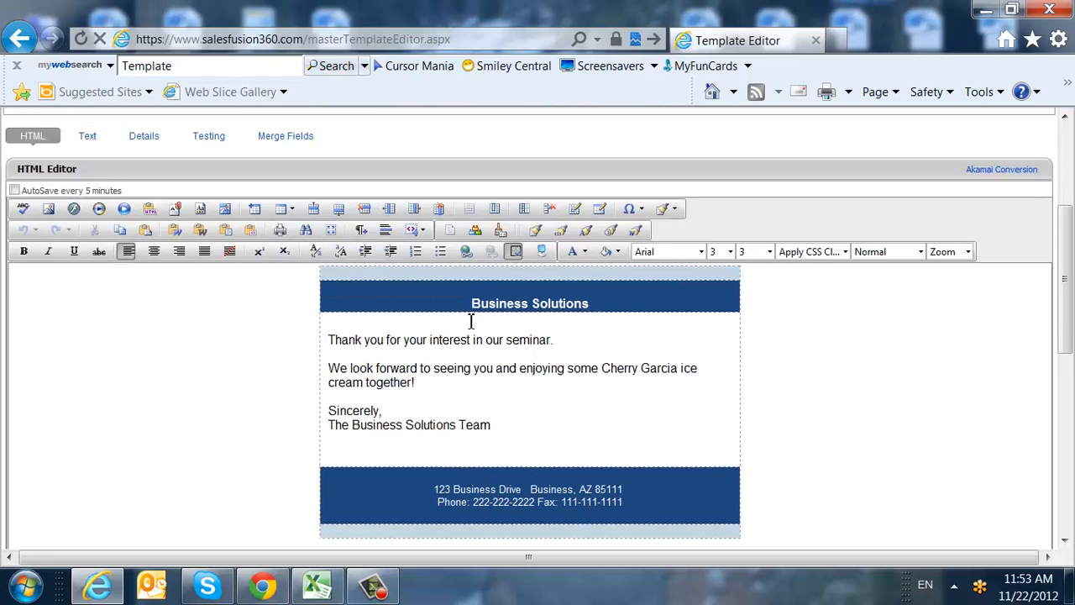
pyautogui.scroll(1, 471, 321)
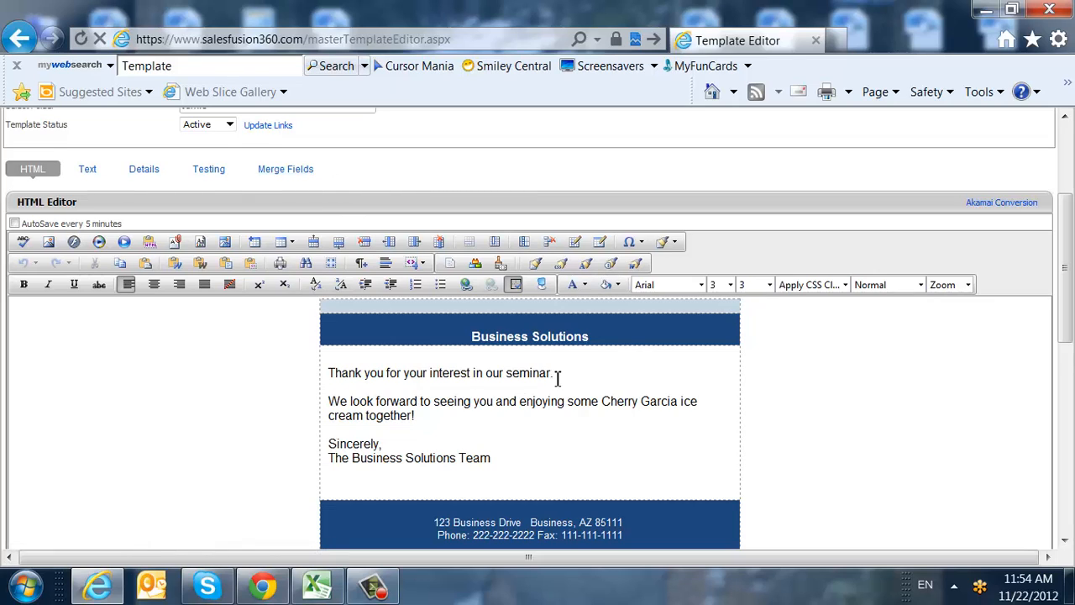
# Restyle 'for your interest in our seminar.' in purple, size 4, Georgia font.
pyautogui.moveTo(556, 375); pyautogui.dragTo(385, 372)
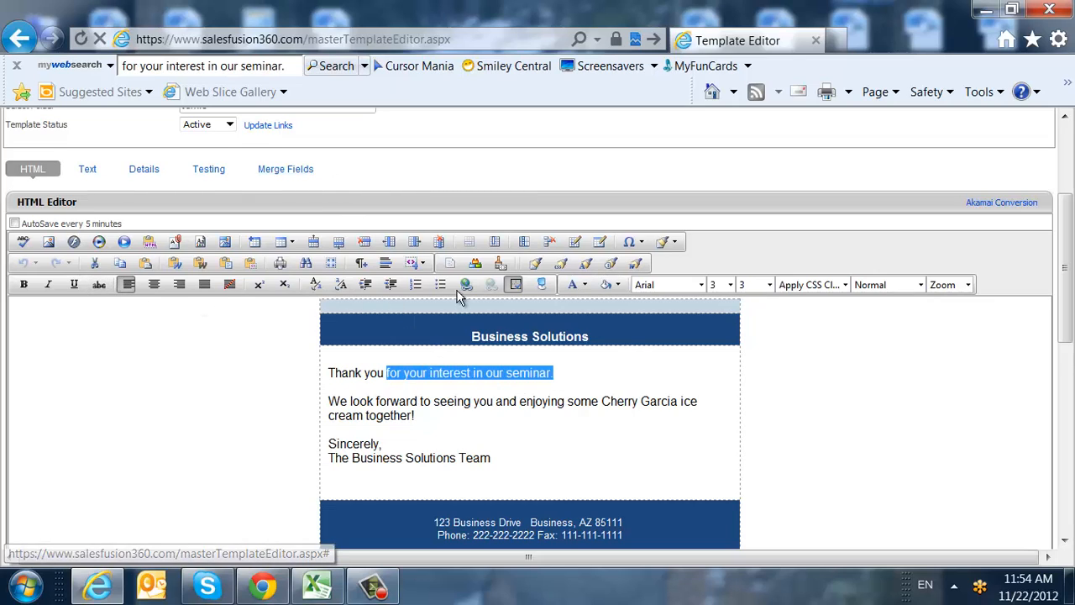
pyautogui.click(617, 285)
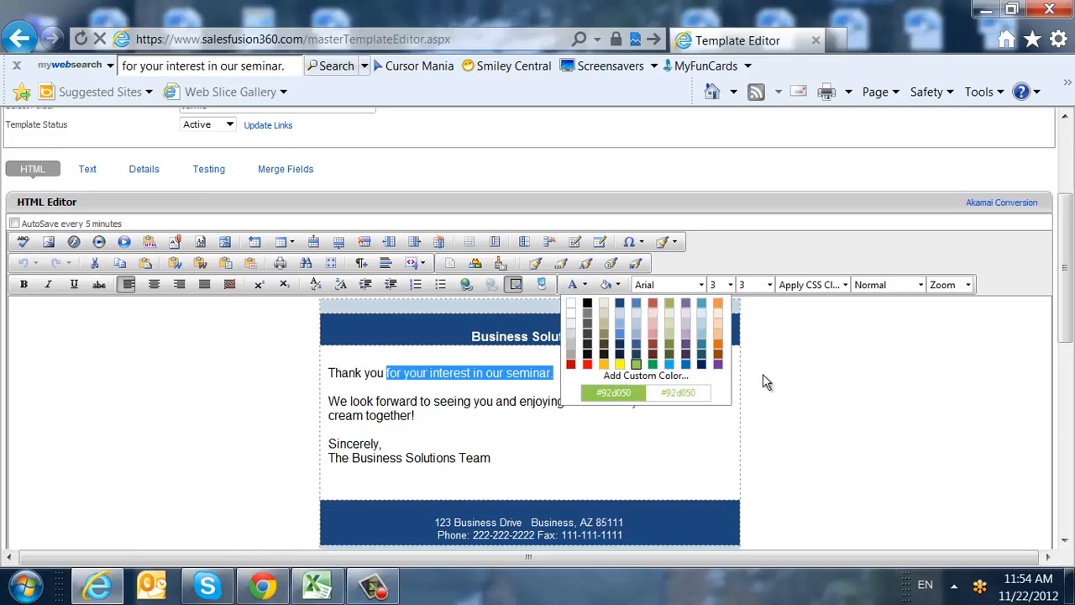
pyautogui.click(721, 367)
pyautogui.click(729, 285)
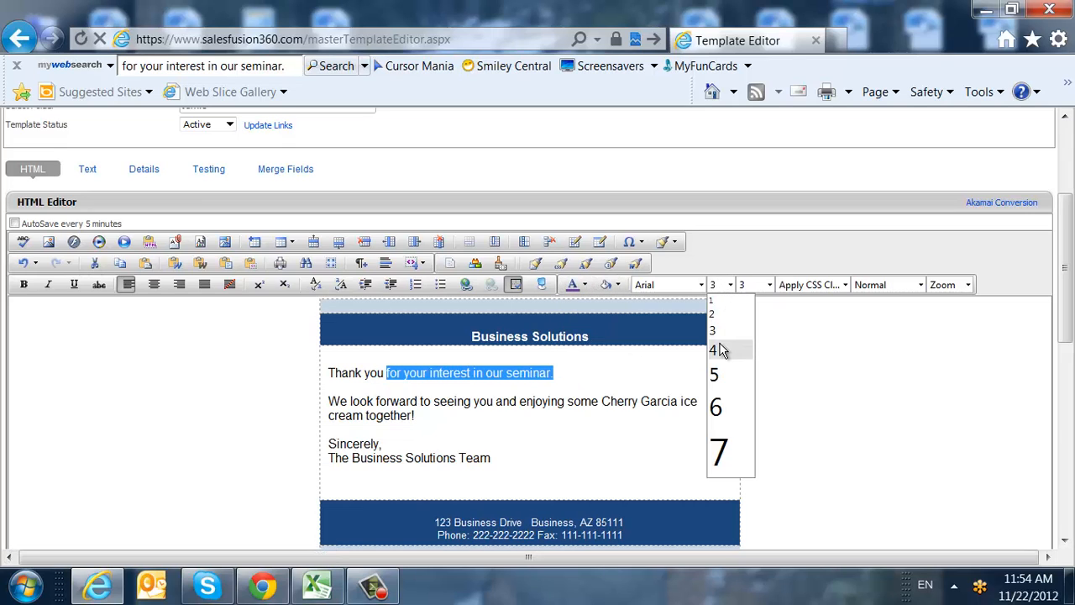
pyautogui.click(723, 348)
pyautogui.click(676, 285)
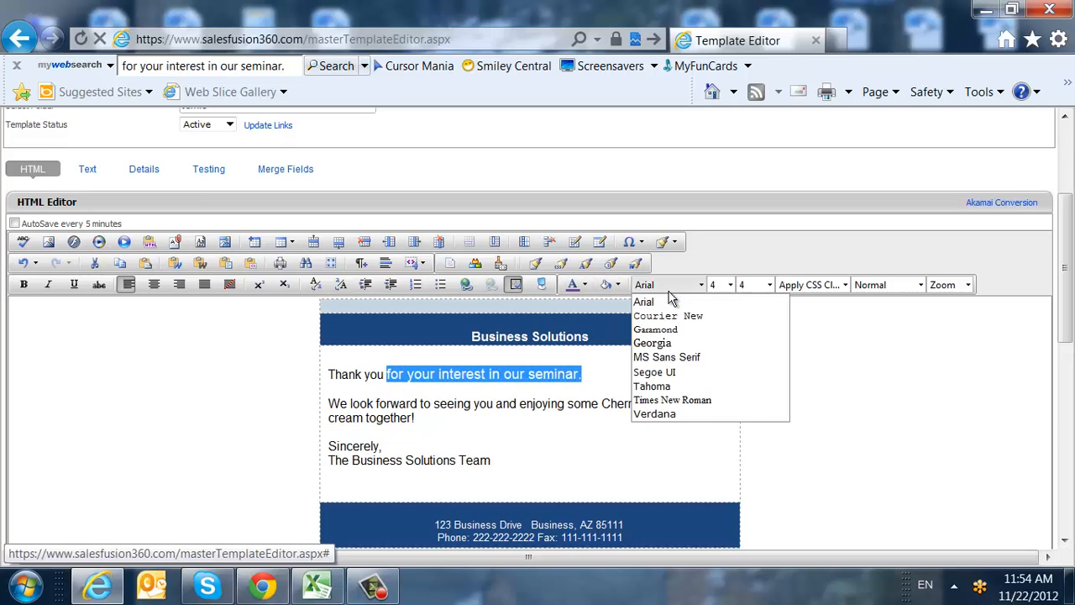
pyautogui.click(668, 342)
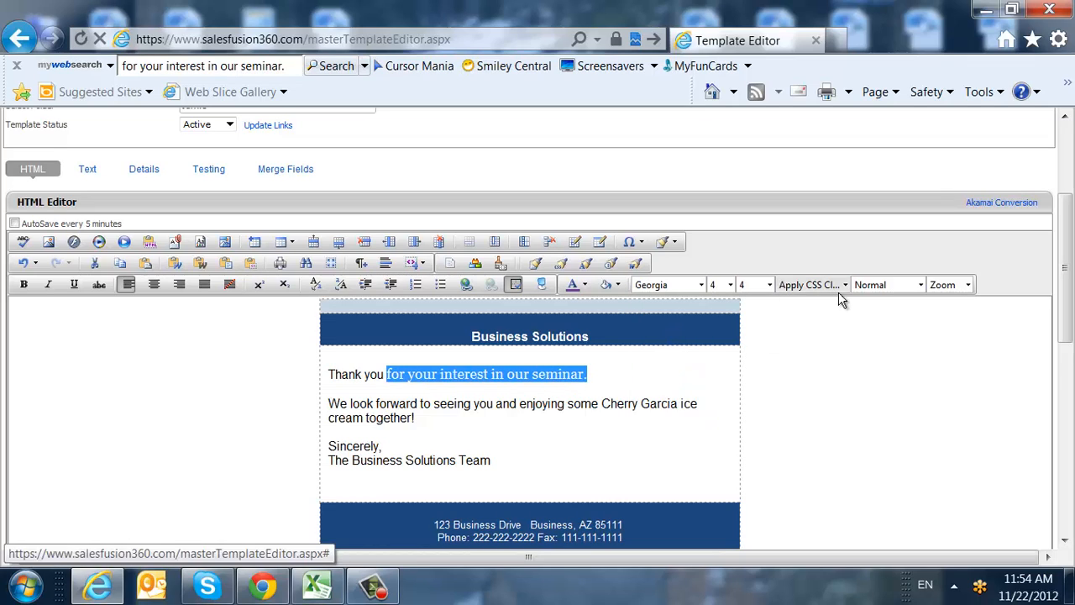
pyautogui.click(608, 285)
pyautogui.click(515, 378)
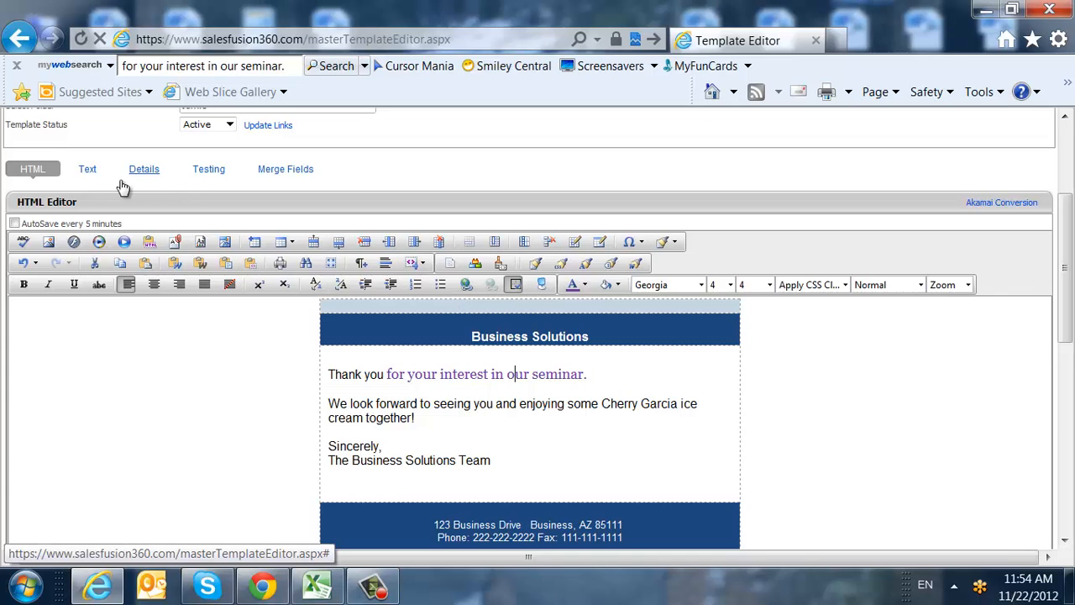
# Switch to the Text tab and scroll through the plain-text Business Solutions email.
pyautogui.click(90, 174)
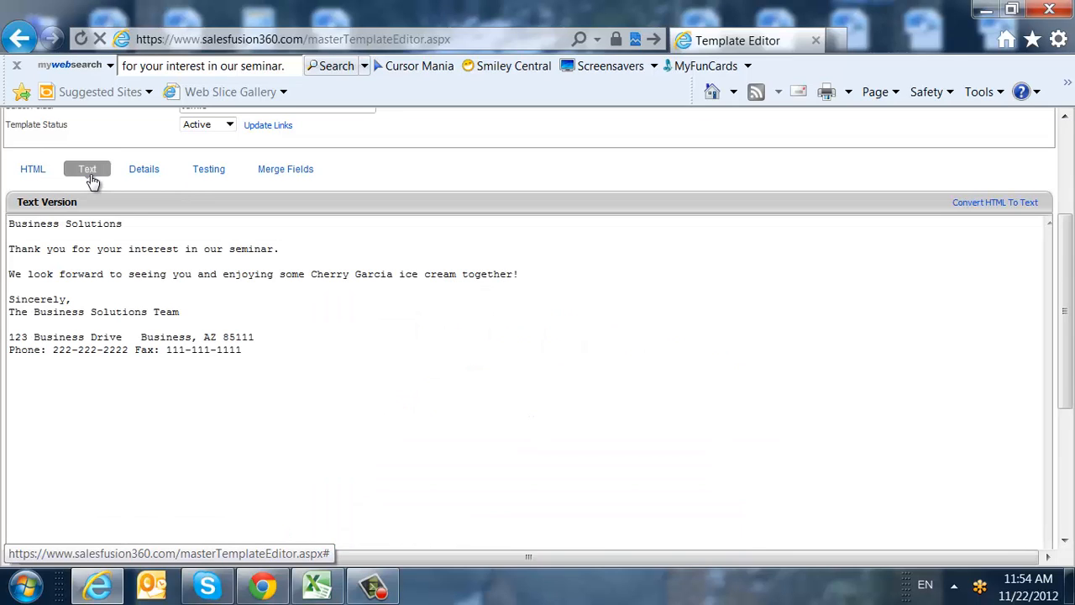
pyautogui.scroll(-1, 292, 344)
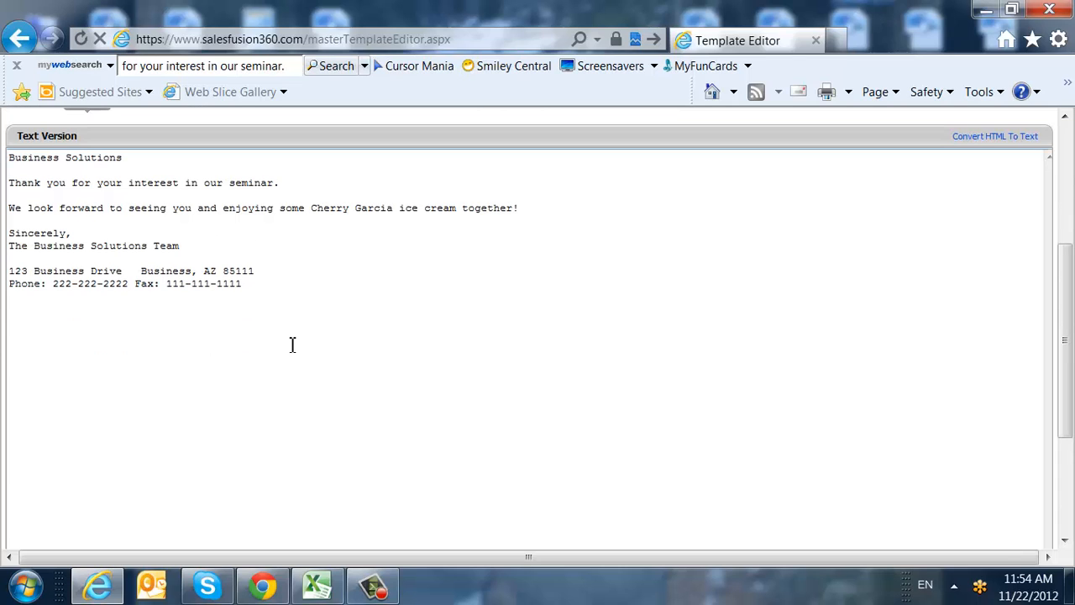
pyautogui.scroll(1, 292, 345)
pyautogui.scroll(-2, 292, 344)
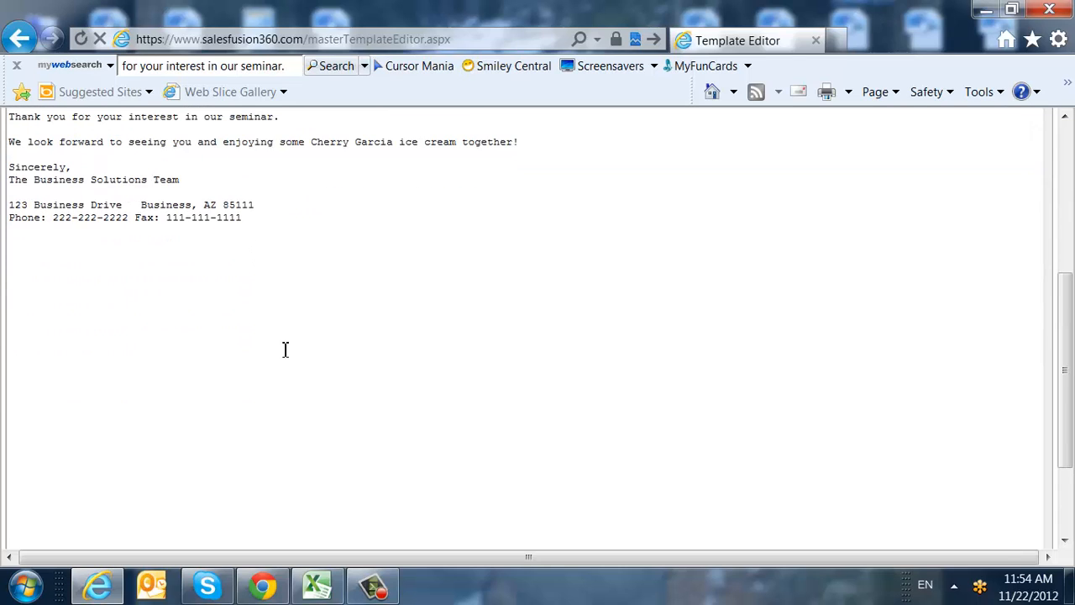
pyautogui.scroll(1, 285, 350)
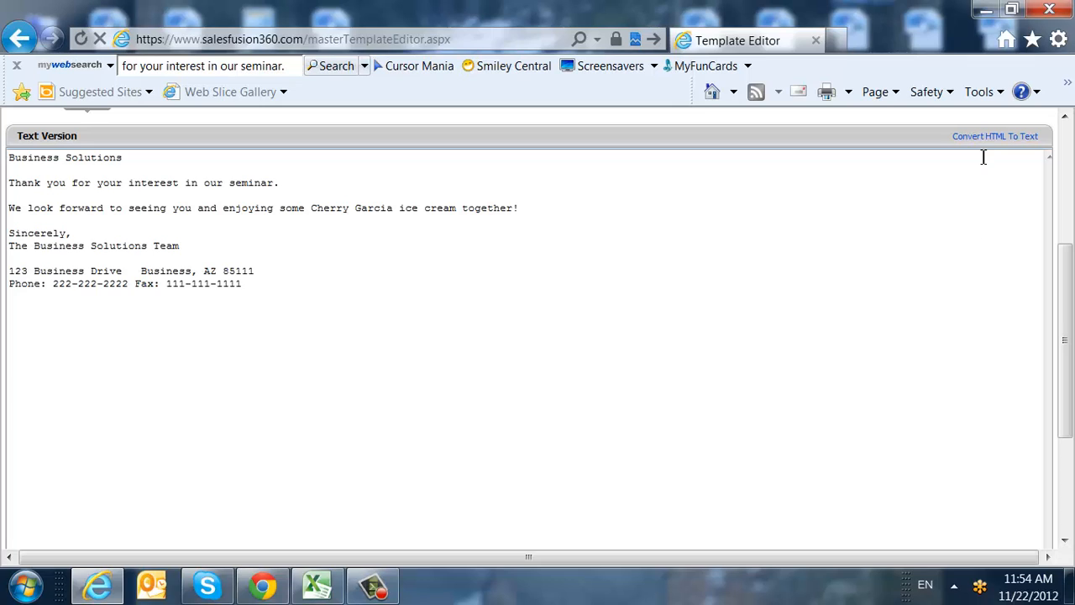
pyautogui.scroll(1, 991, 144)
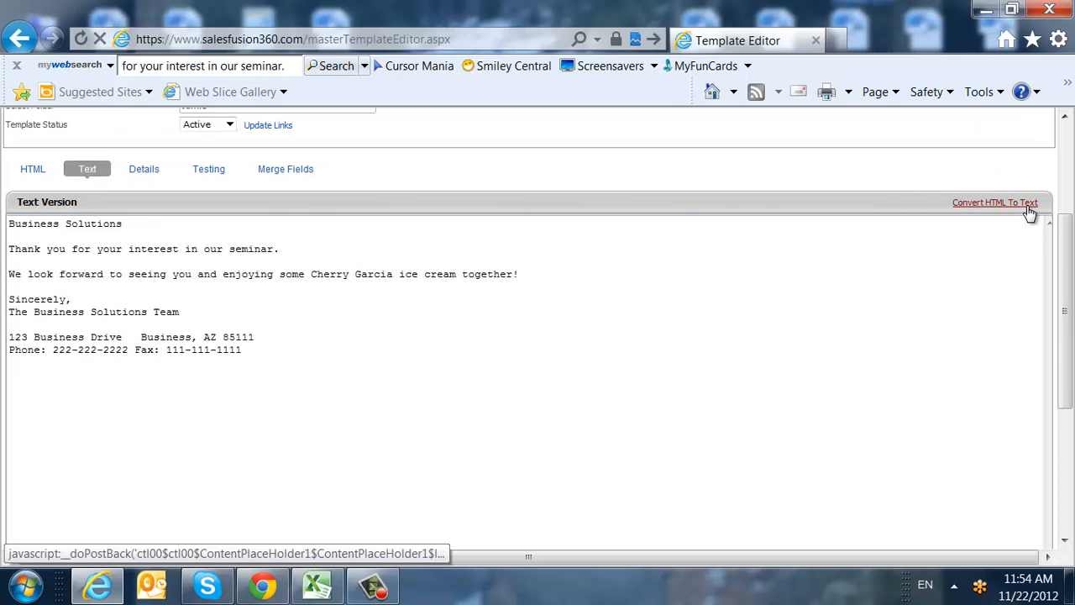
# Run Convert HTML To Text and check the result, placing the cursor after the seminar sentence.
pyautogui.click(1027, 207)
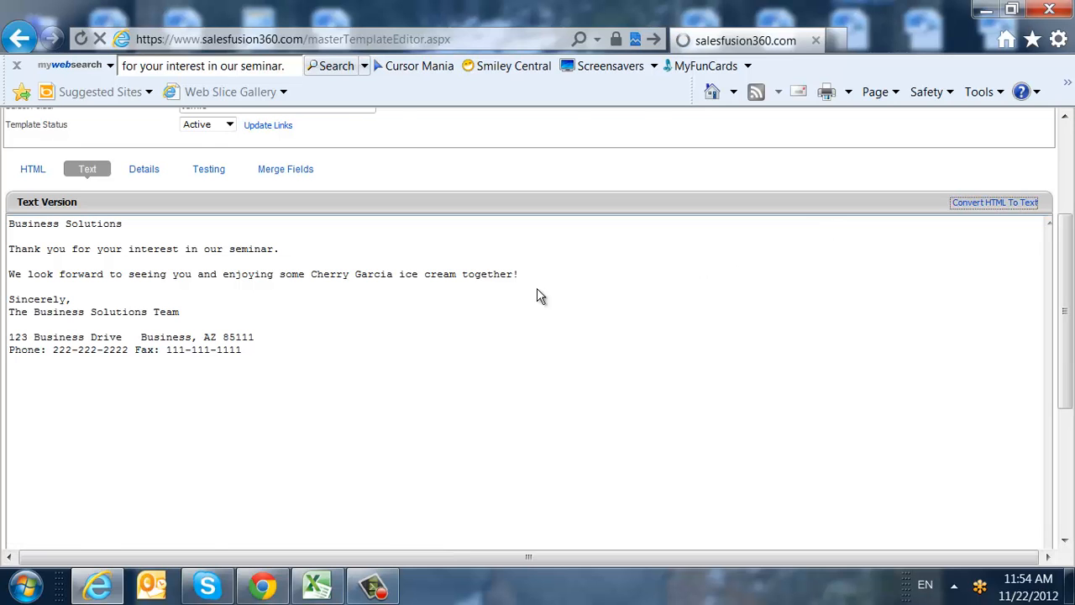
pyautogui.scroll(-2, 322, 439)
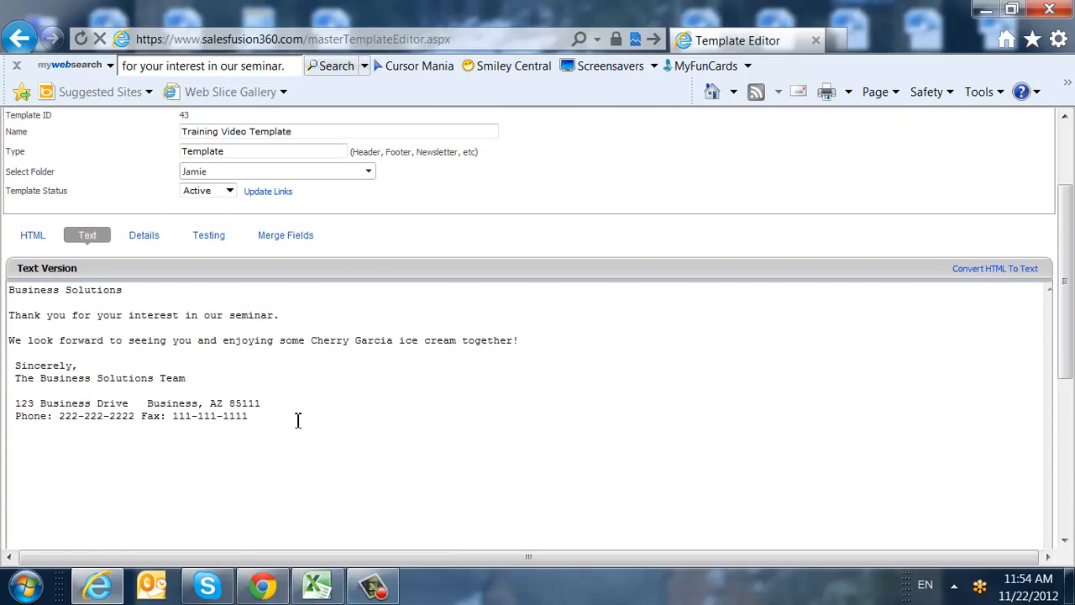
pyautogui.moveTo(297, 420); pyautogui.dragTo(42, 280)
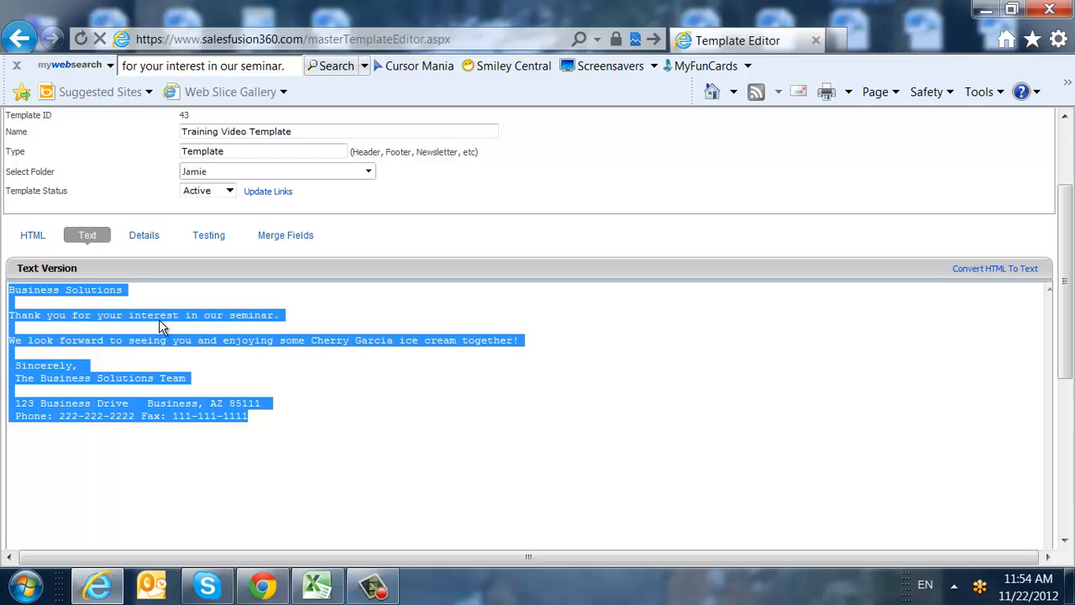
pyautogui.click(202, 340)
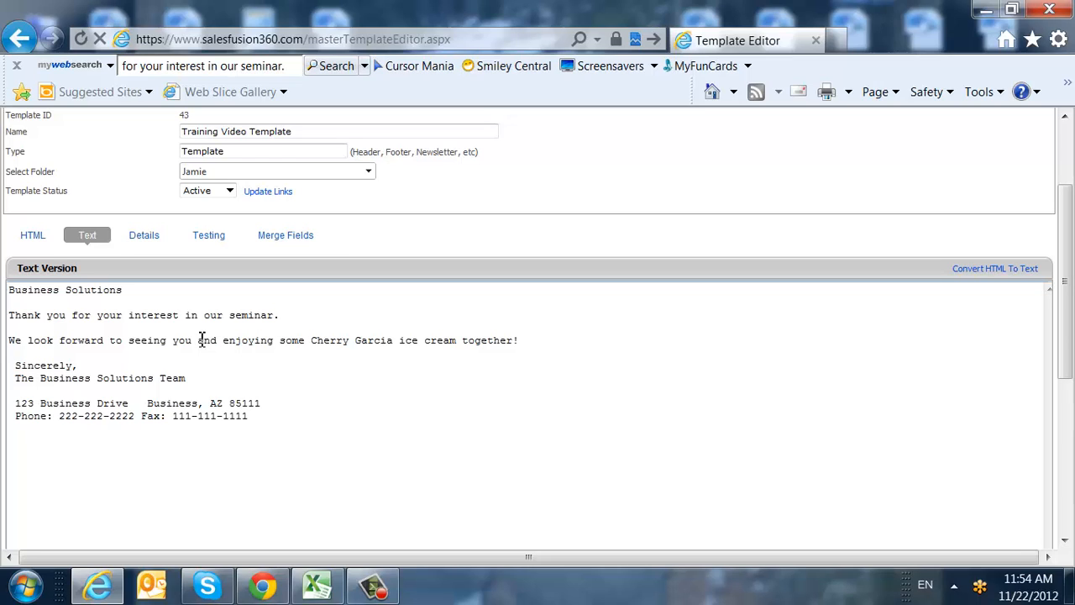
pyautogui.click(300, 314)
# On the Details tab, set the description to 'Training Video Template' and the subject to 'Subject Line'.
pyautogui.click(143, 239)
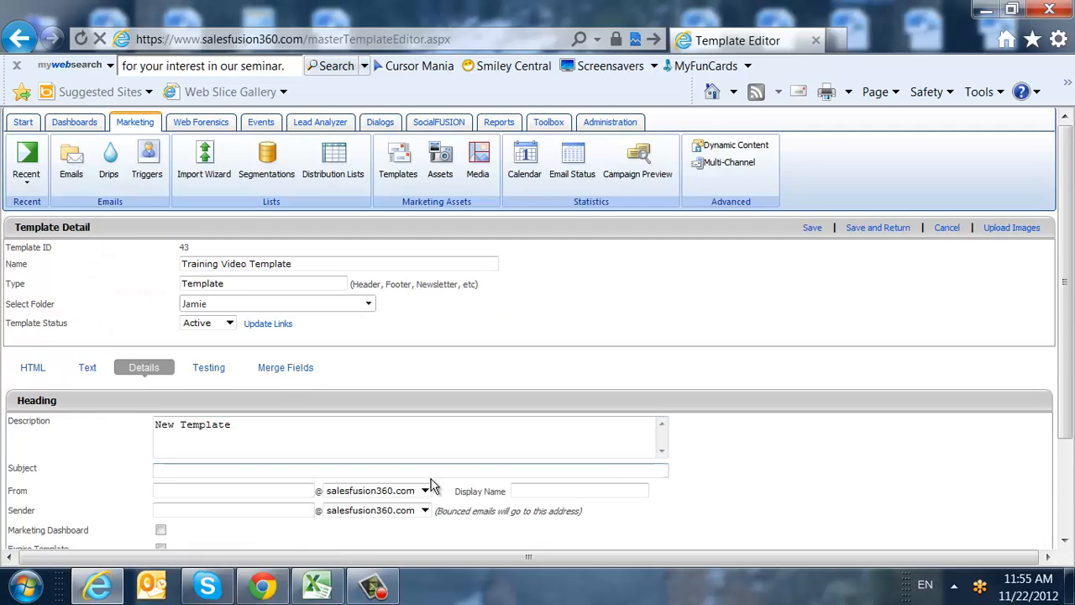
pyautogui.scroll(-3, 435, 483)
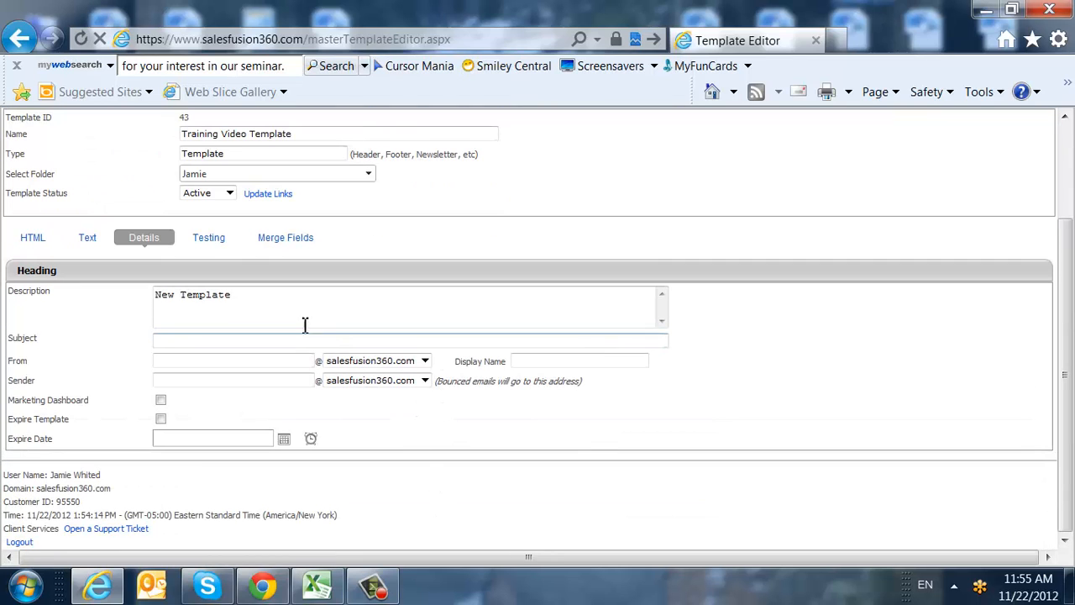
pyautogui.moveTo(257, 300); pyautogui.dragTo(109, 311)
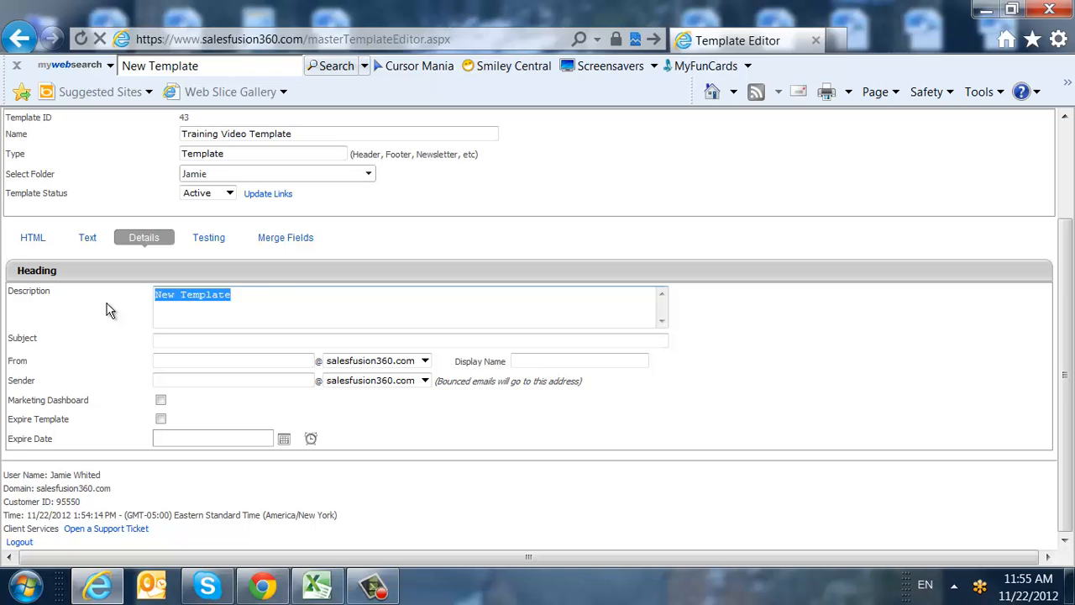
pyautogui.write('Training Video Template')
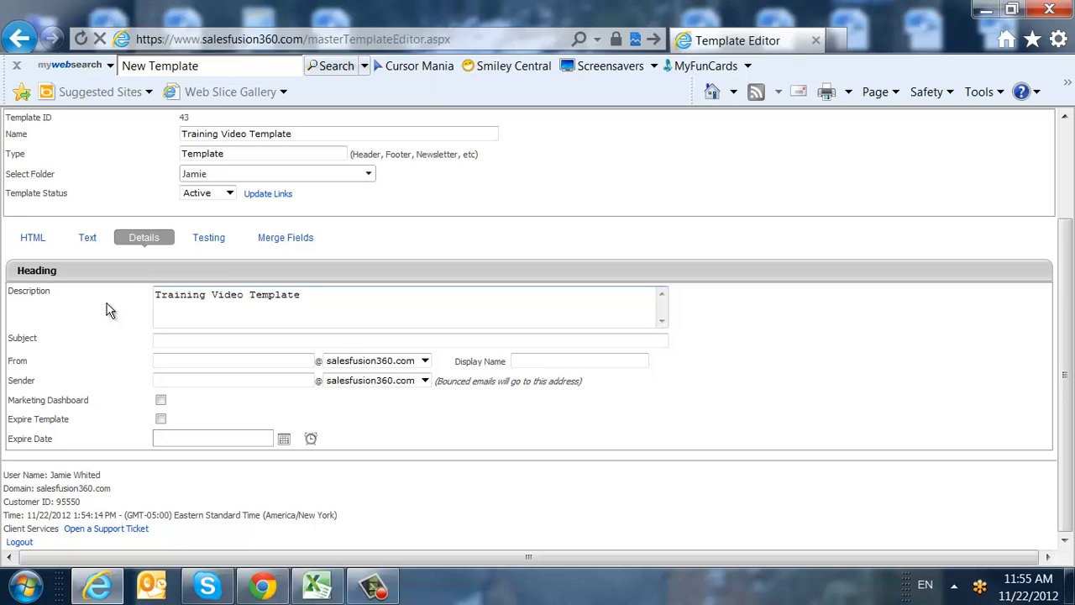
pyautogui.click(179, 345)
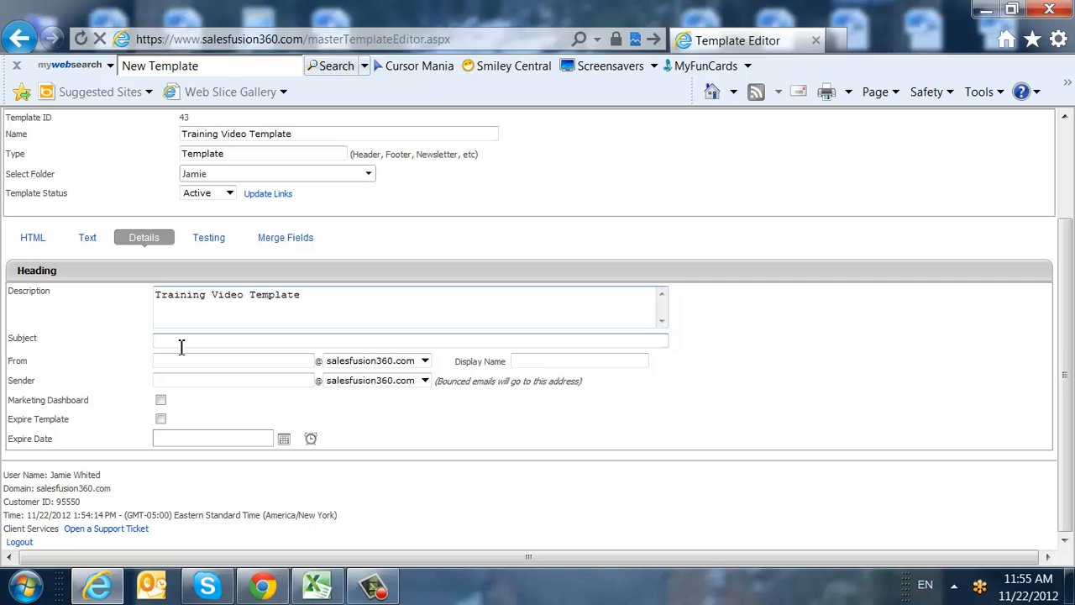
pyautogui.write('Subject Line')
# Fill in the From and Sender addresses and the sender's display name.
pyautogui.click(187, 362)
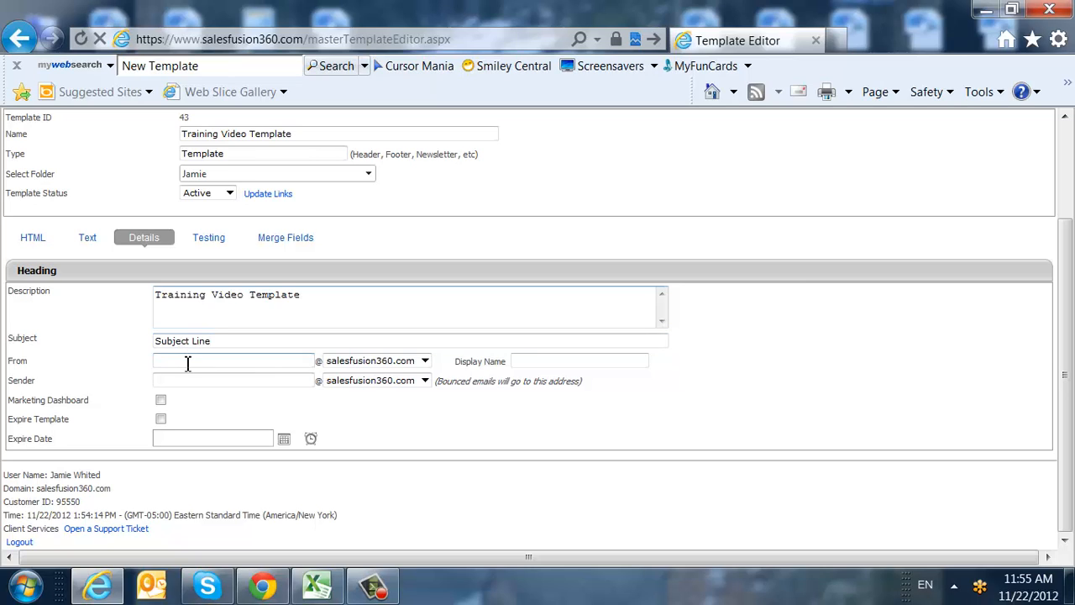
pyautogui.write('Jamie')
pyautogui.press('Tab')
pyautogui.click(193, 379)
pyautogui.write('Jamie')
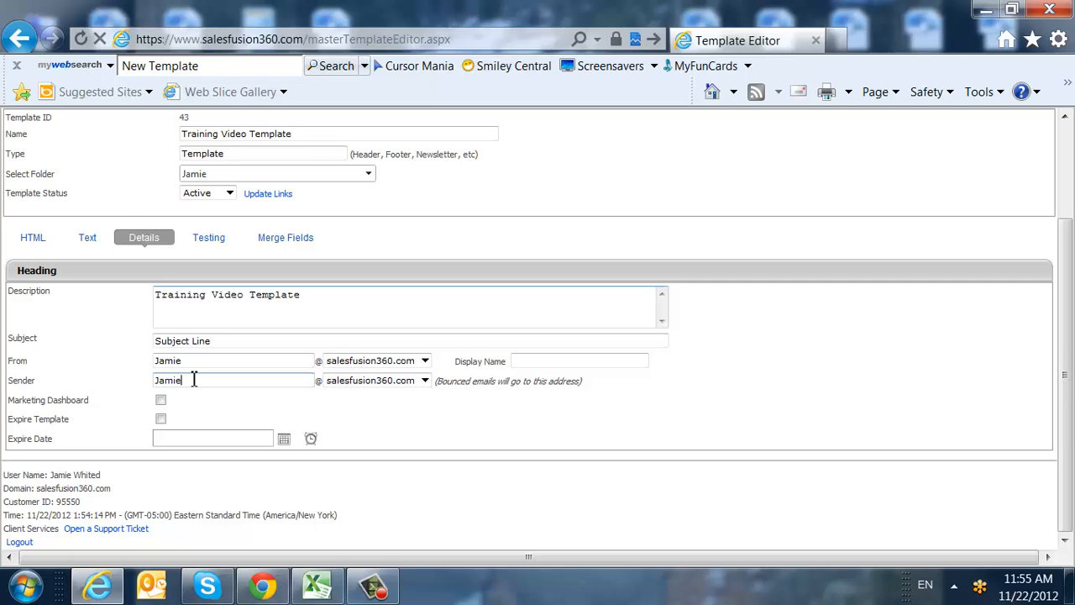
pyautogui.click(567, 367)
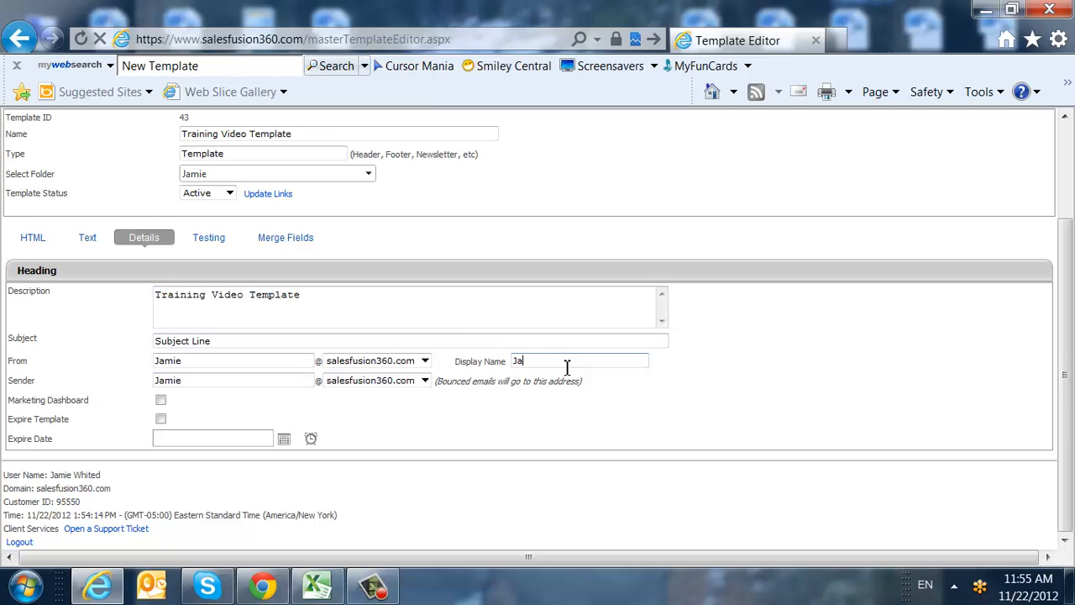
pyautogui.write('d')
# Tick the Marketing Dashboard checkbox, then show the Testing section with its test recipients.
pyautogui.click(159, 402)
pyautogui.click(206, 239)
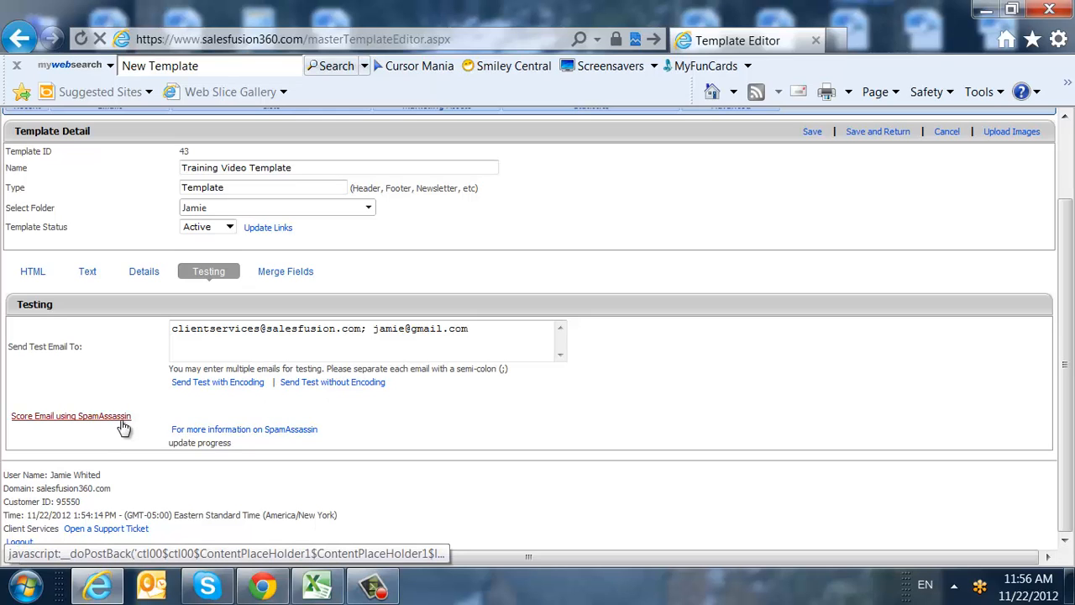
# Review the Common merge tags such as ++ViewHTML++ and ++FriendForward++ under Merge Fields.
pyautogui.click(281, 281)
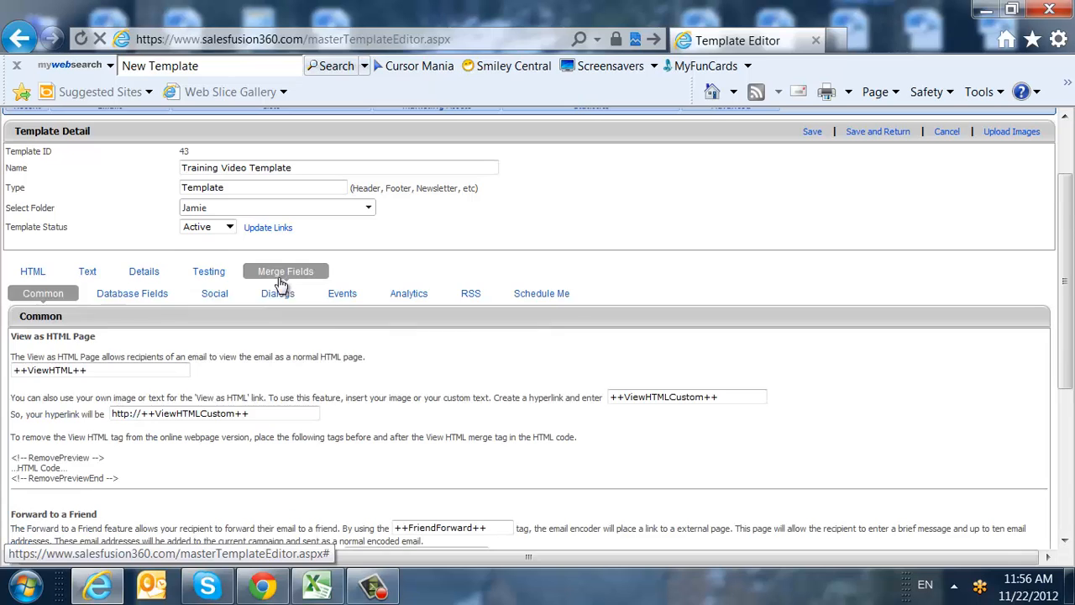
pyautogui.scroll(-1, 403, 283)
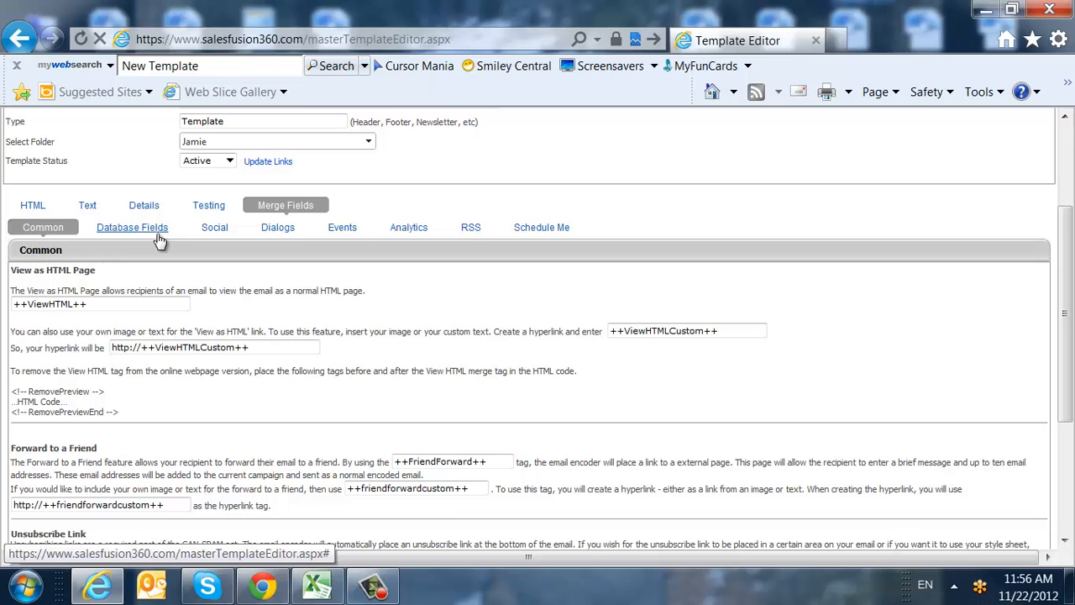
pyautogui.scroll(4, 699, 270)
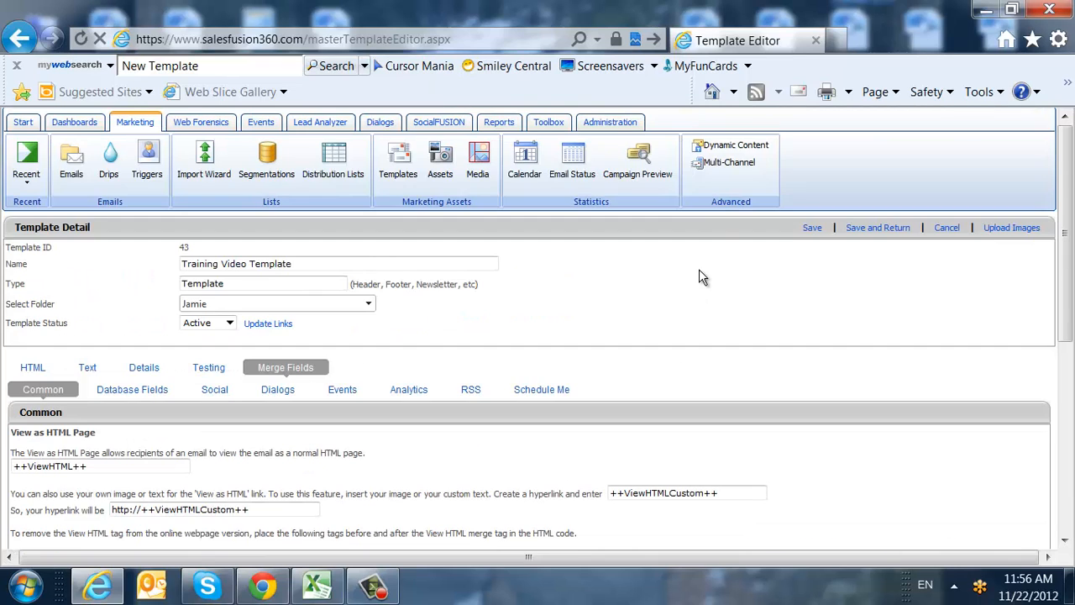
# Save and return to the Templates list, then open a listed template's task options.
pyautogui.click(897, 231)
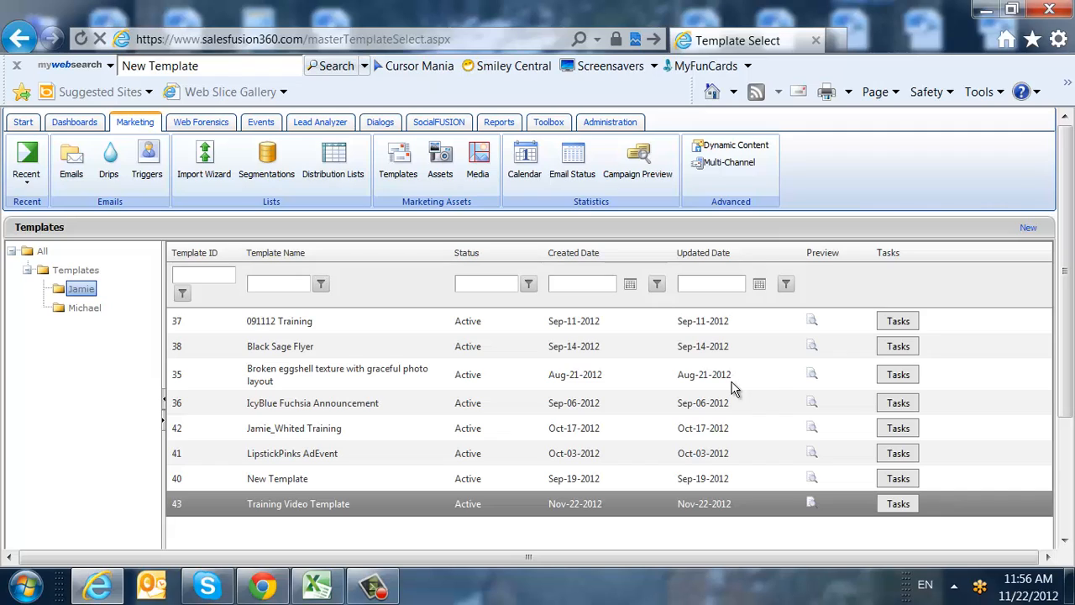
pyautogui.click(898, 402)
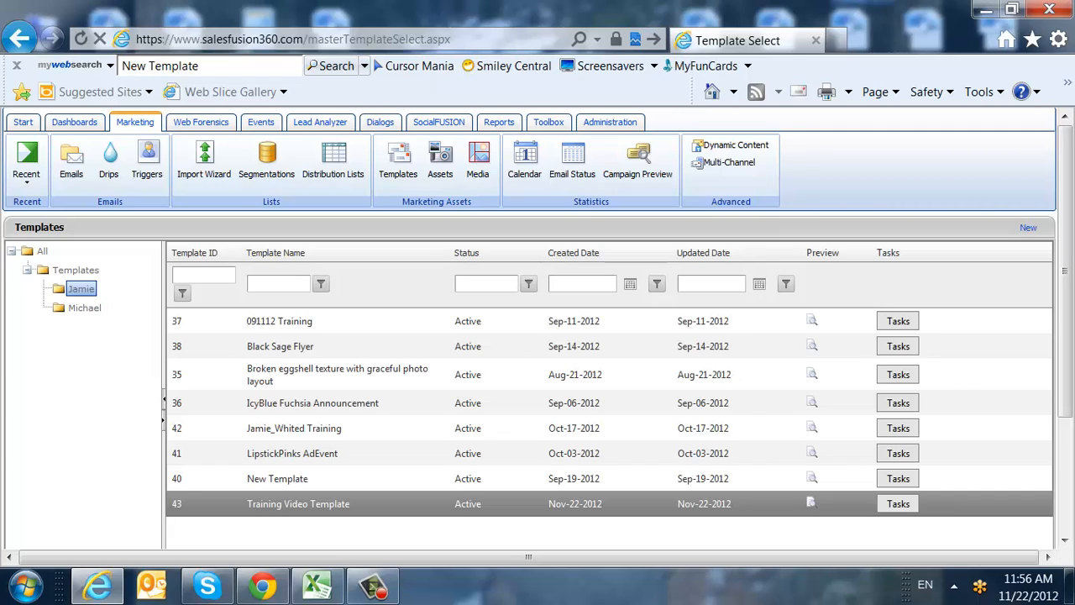